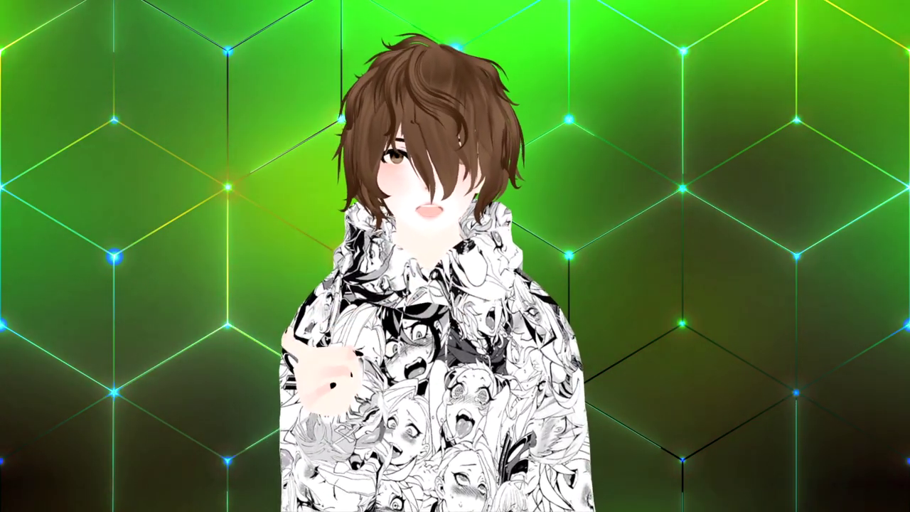
# Step: Search Fiverr for 'chibi' artists and browse the results
pyautogui.write('fiverr')
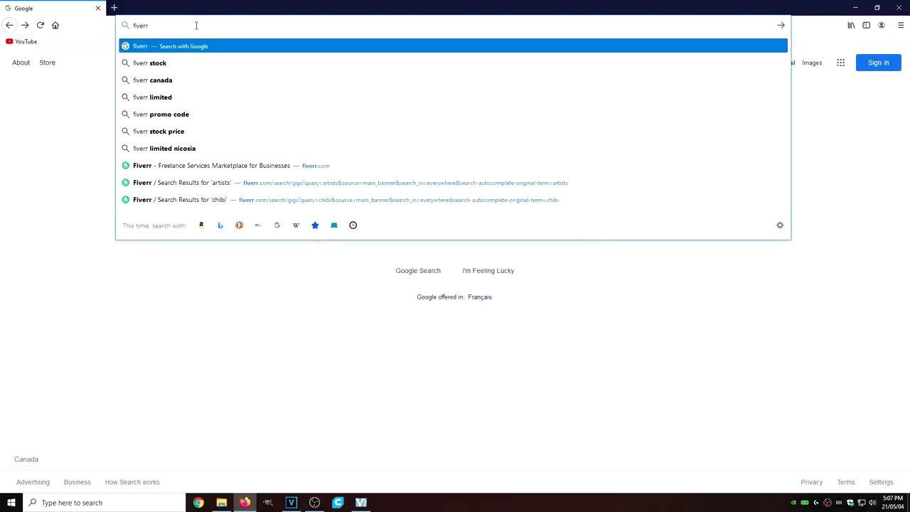
pyautogui.click(214, 165)
pyautogui.click(234, 232)
pyautogui.write('chibi')
pyautogui.press('Return')
pyautogui.scroll(-3, 152, 301)
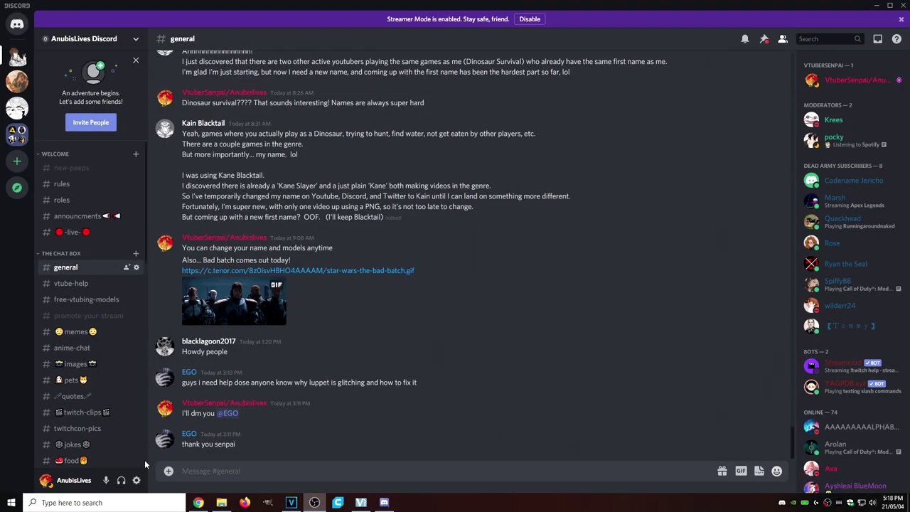
# Step: Switch on the Developer Mode toggle in Discord's Advanced user settings
pyautogui.click(139, 480)
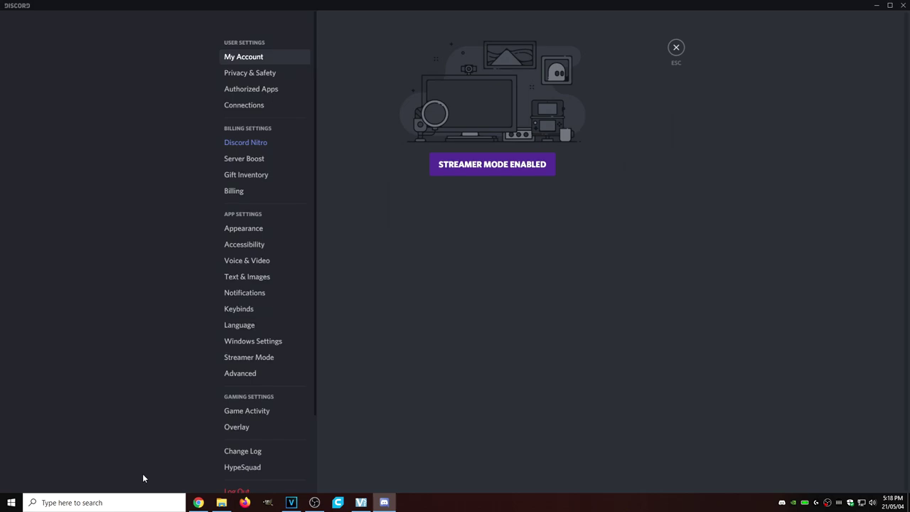
pyautogui.click(237, 375)
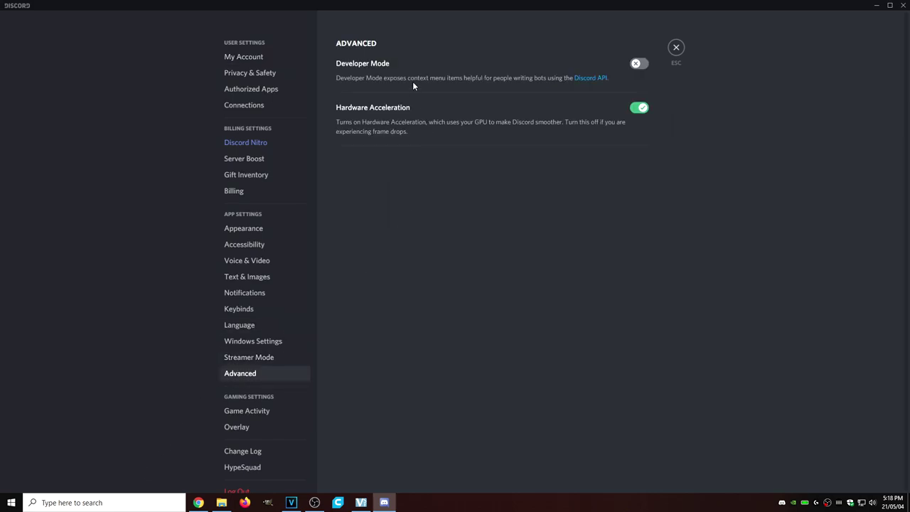
pyautogui.click(640, 64)
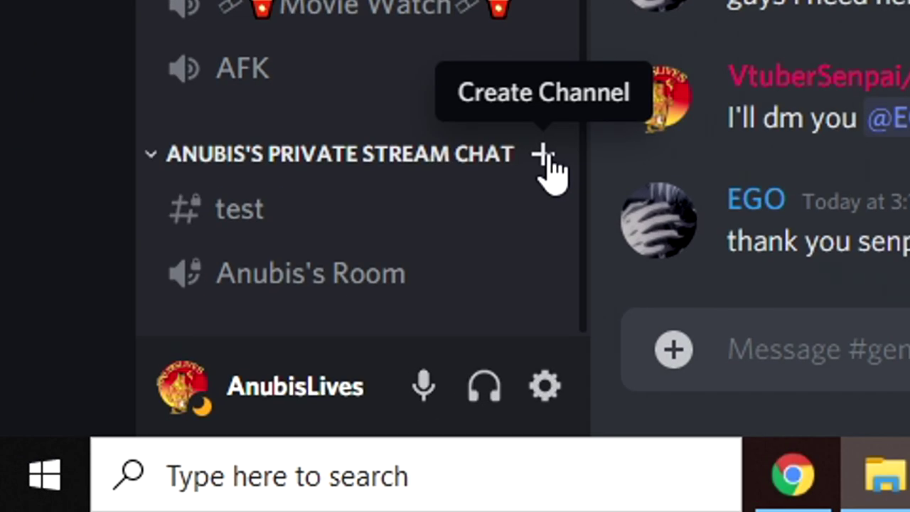
pyautogui.click(542, 154)
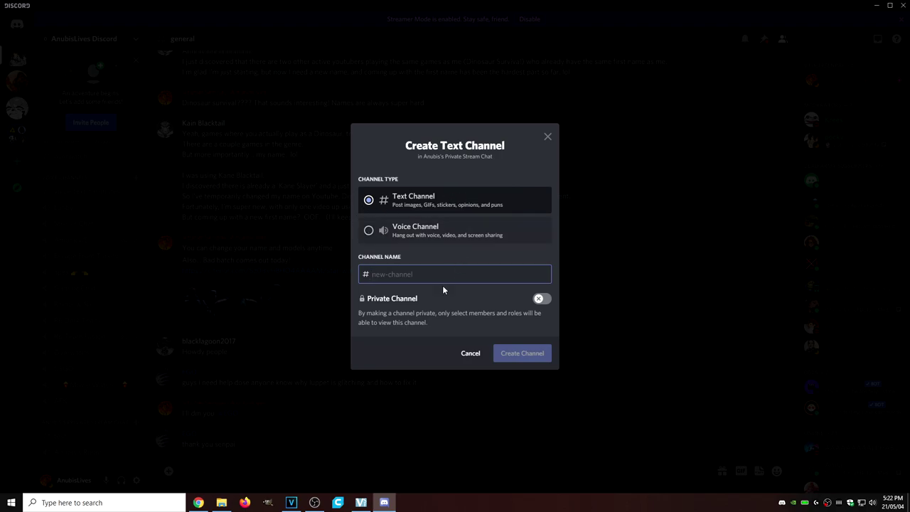
# Step: Cancel the new private channel and open the existing #test channel instead
pyautogui.click(547, 299)
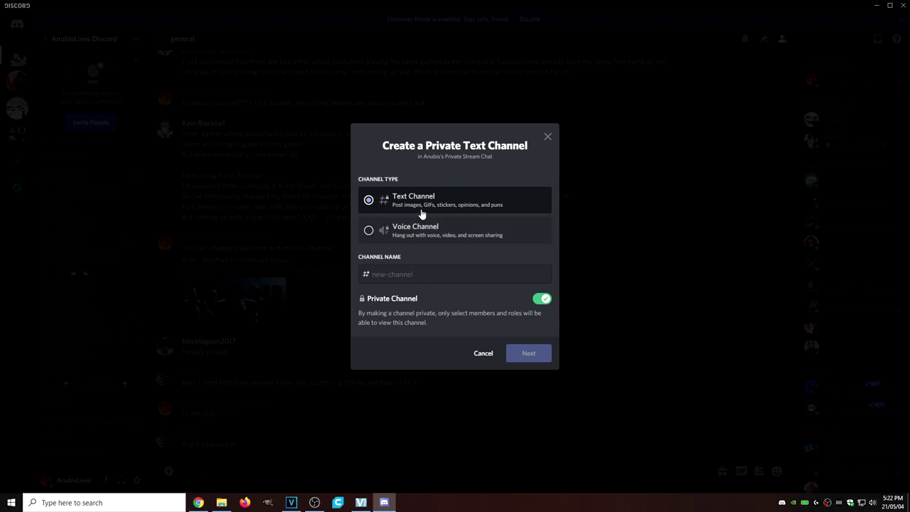
pyautogui.click(547, 137)
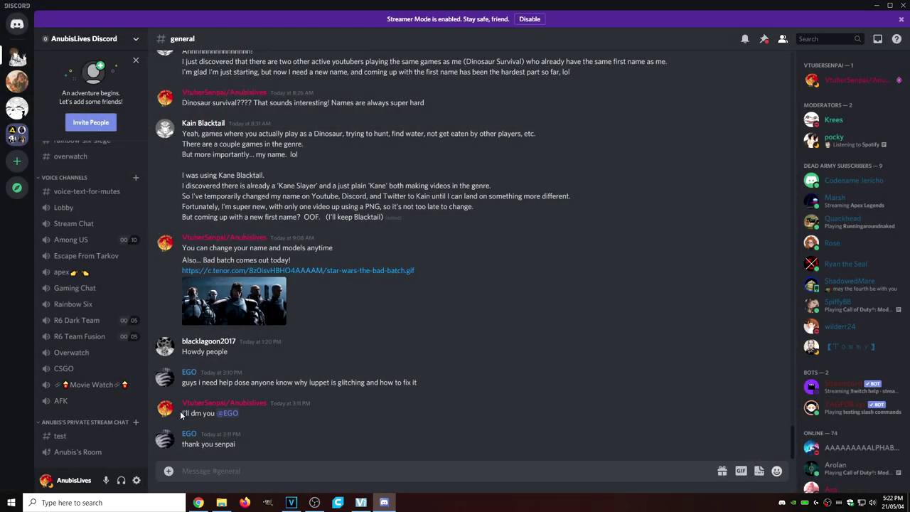
pyautogui.click(64, 436)
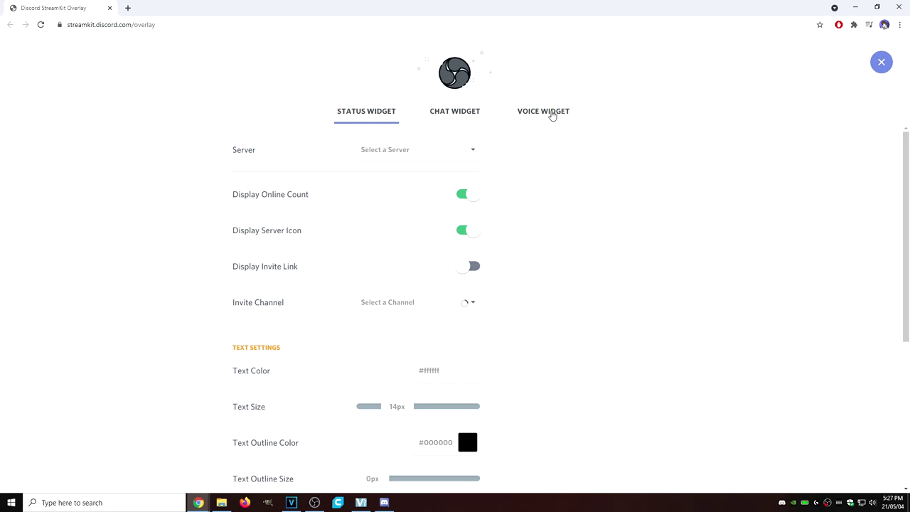
pyautogui.click(552, 116)
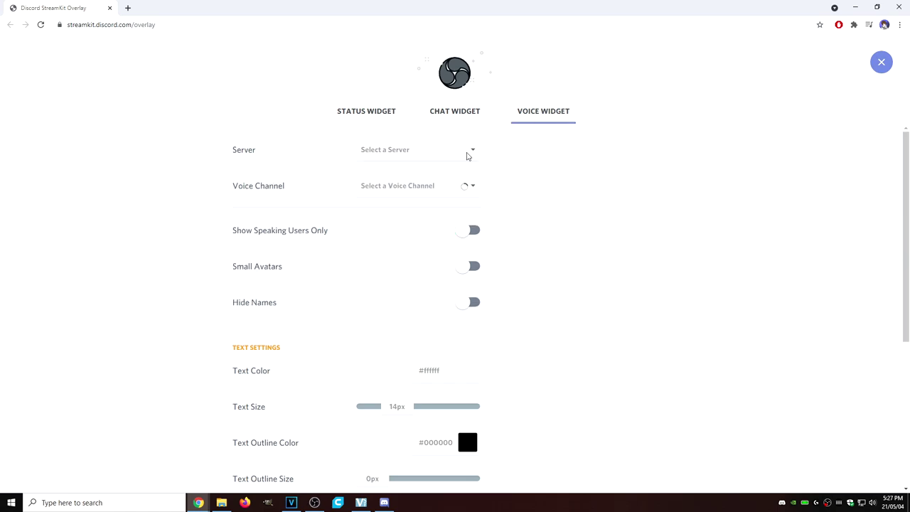
# Step: Point the voice widget at the AnubisLives Discord server's Anubis's Room with names hidden
pyautogui.click(468, 152)
pyautogui.click(403, 204)
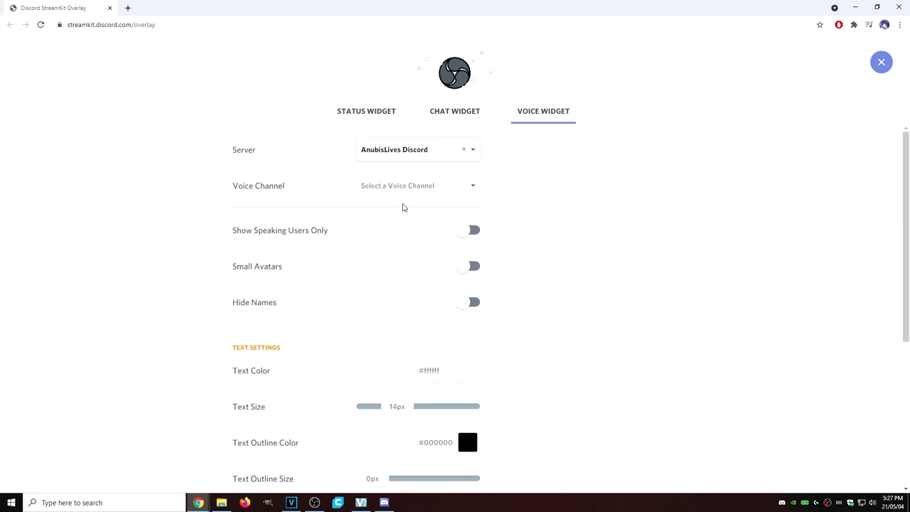
pyautogui.click(472, 190)
pyautogui.scroll(-5, 455, 252)
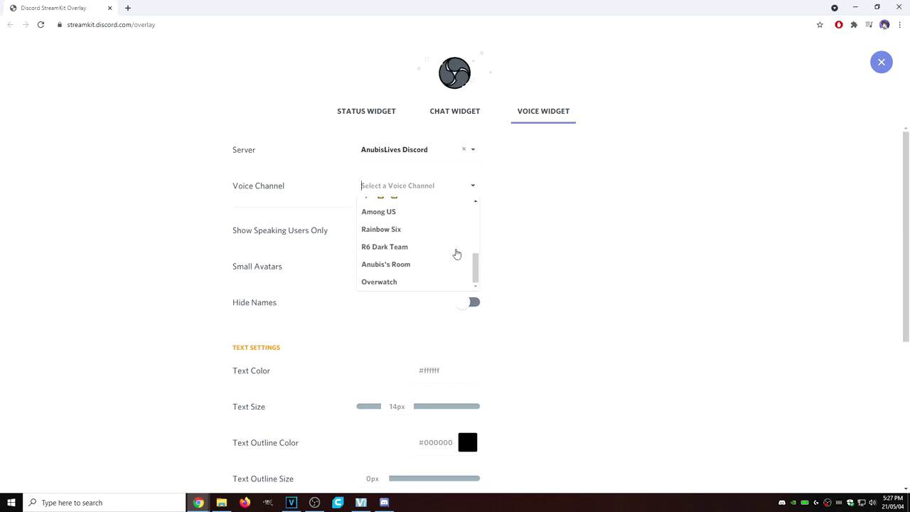
pyautogui.click(425, 270)
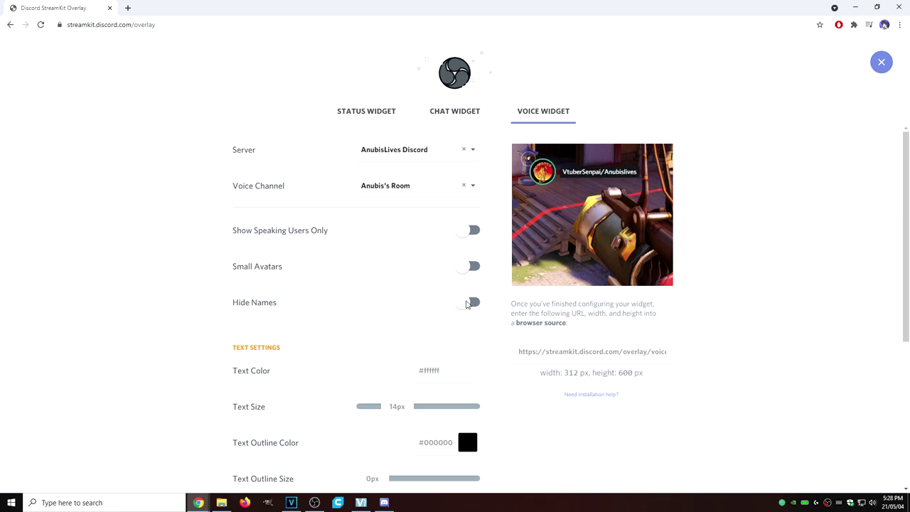
pyautogui.click(469, 305)
# Step: Copy the voice widget's URL
pyautogui.click(576, 351)
pyautogui.rightClick(577, 354)
pyautogui.click(598, 361)
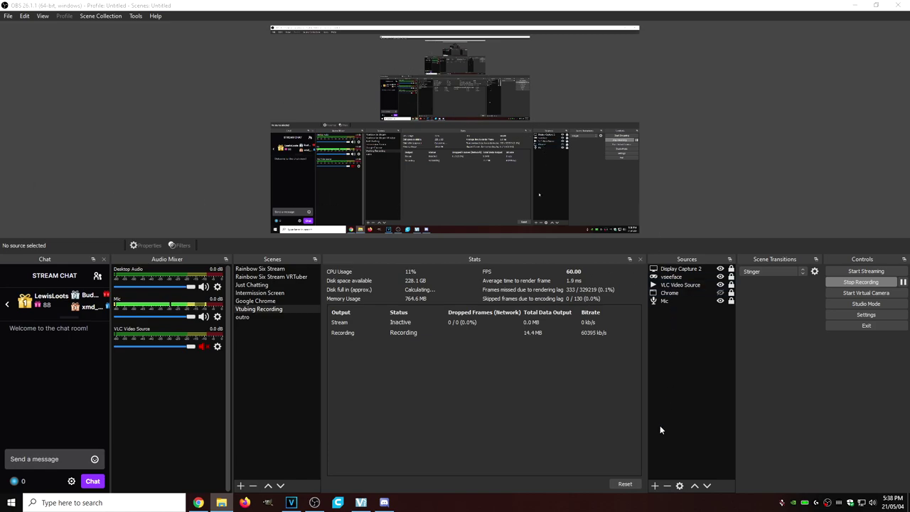
# Step: Add a new Browser source named PNGTUBER
pyautogui.click(655, 485)
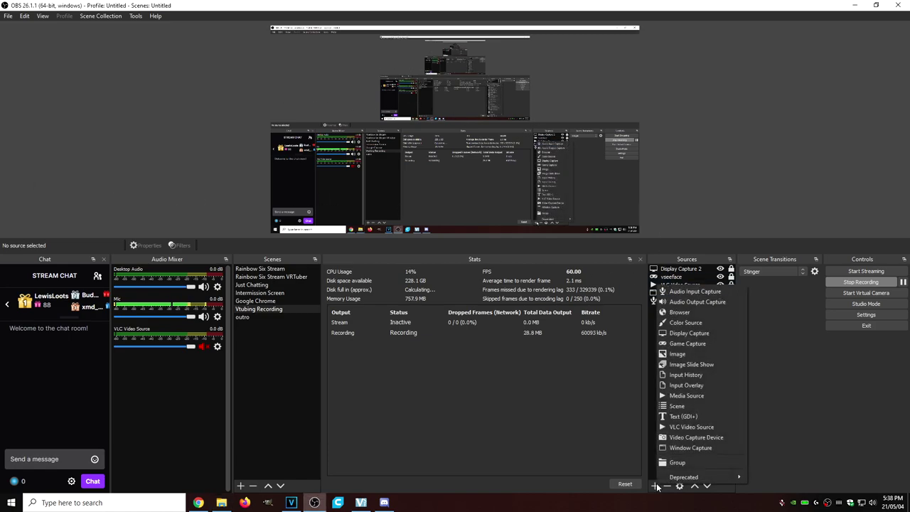
pyautogui.click(682, 312)
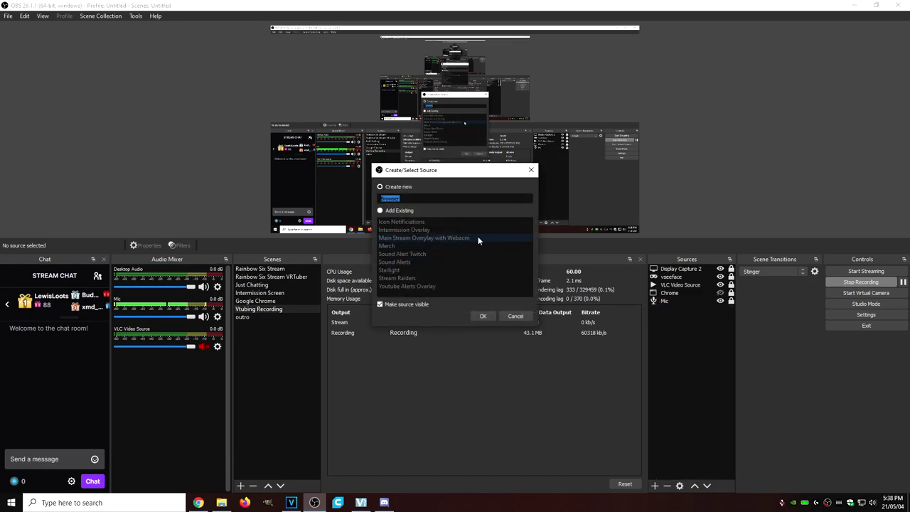
pyautogui.write('PNGTUBER')
pyautogui.press('Return')
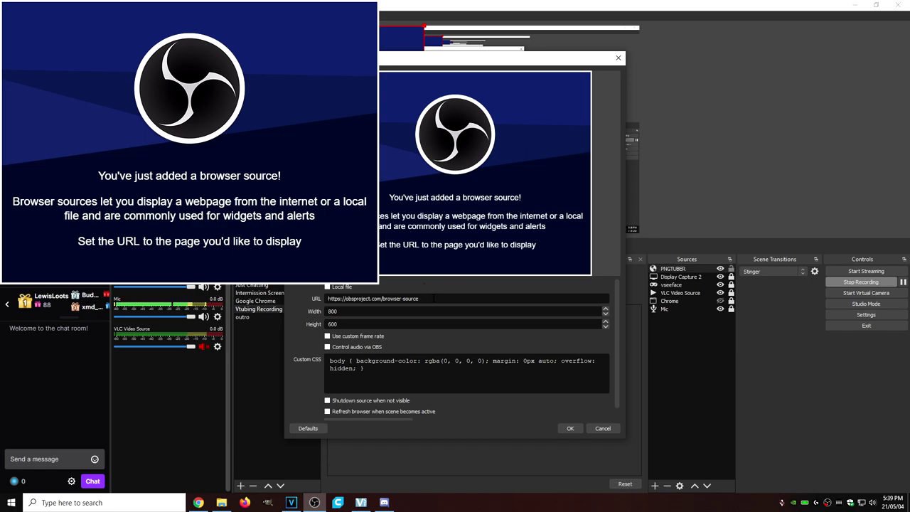
# Step: Load the copied widget URL in the source at width 1920 and height 1080
pyautogui.hotkey('ctrl', 'a')
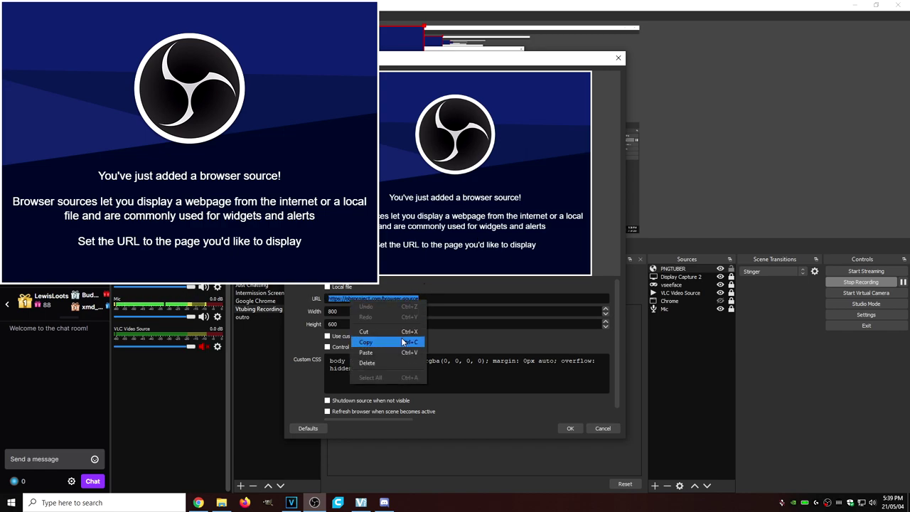
pyautogui.click(395, 352)
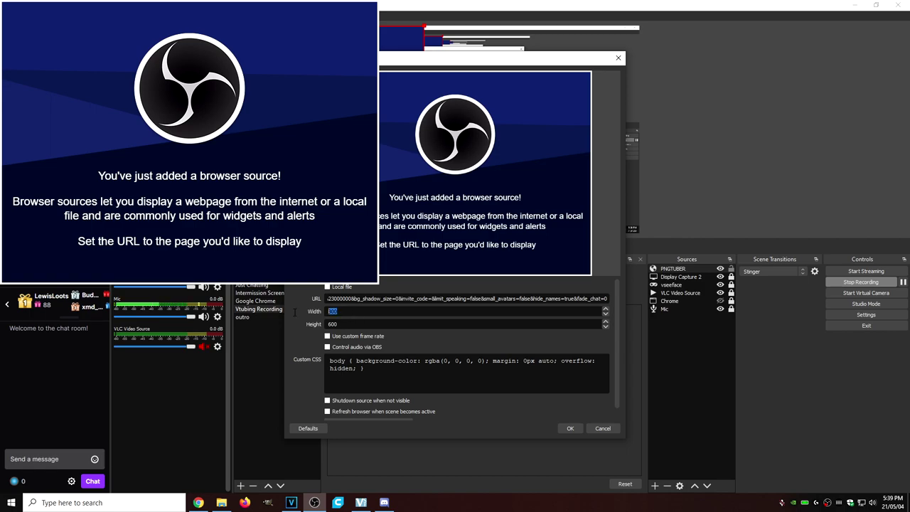
pyautogui.write('1920')
pyautogui.press('Tab')
pyautogui.write('1080')
pyautogui.click(569, 428)
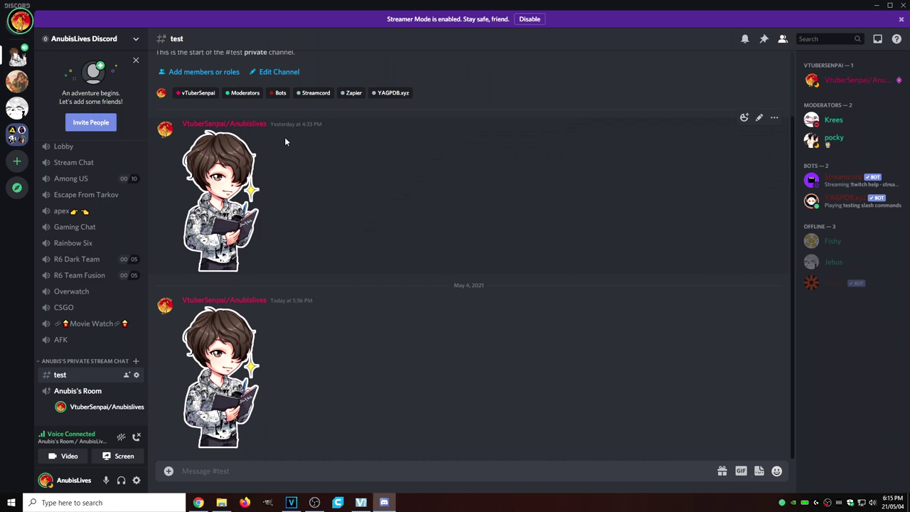
# Step: Copy your own Discord user ID and go to the Reactive Image Generator page
pyautogui.rightClick(252, 124)
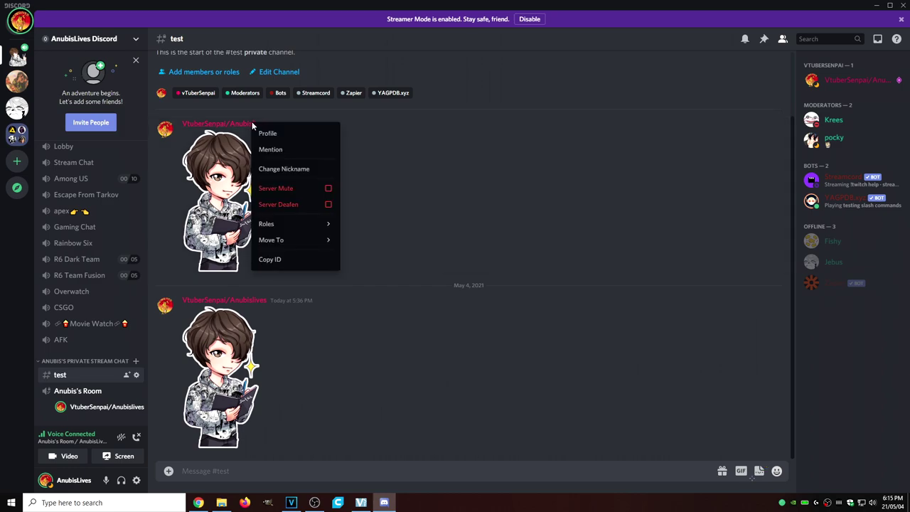
pyautogui.click(297, 260)
pyautogui.click(199, 502)
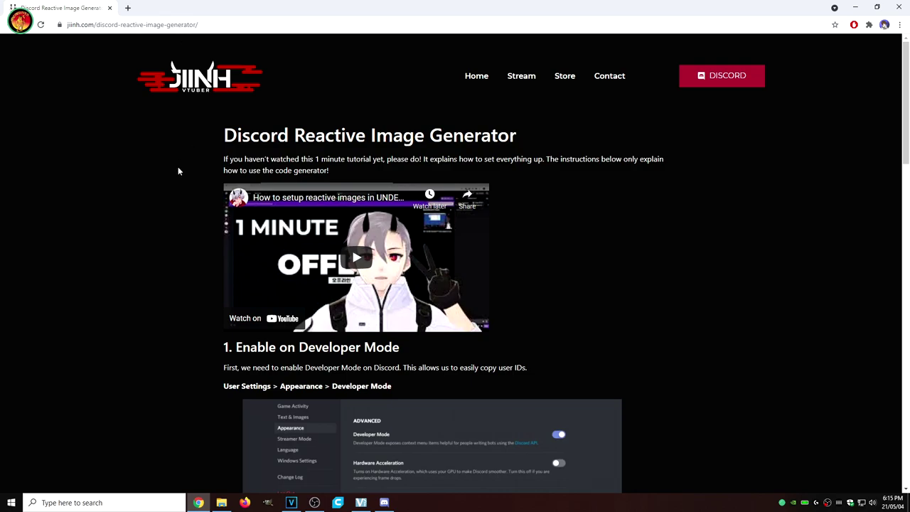
# Step: Paste your Discord user ID into the generator's User ID field
pyautogui.scroll(-12, 178, 173)
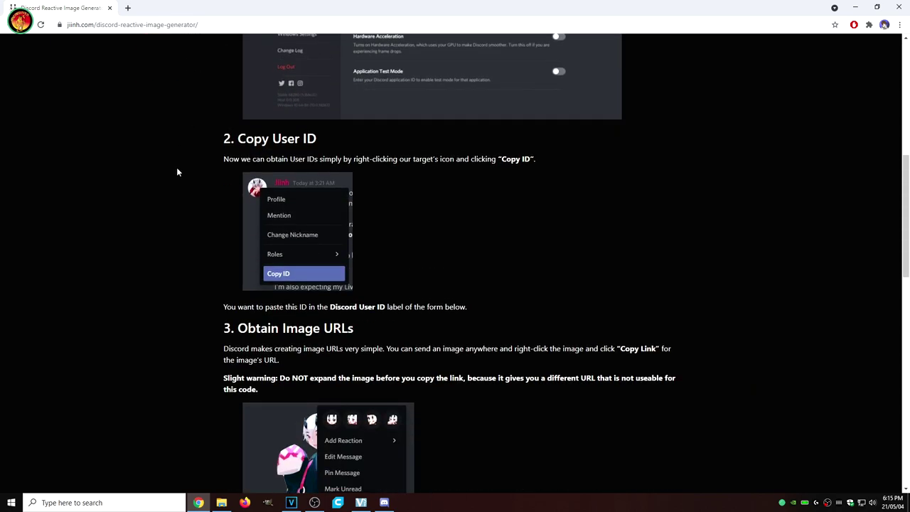
pyautogui.scroll(-2, 177, 172)
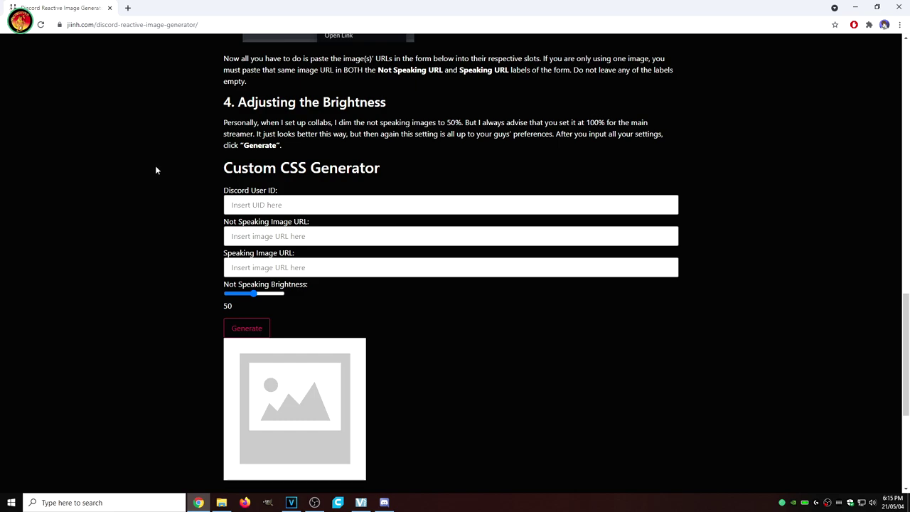
pyautogui.rightClick(249, 204)
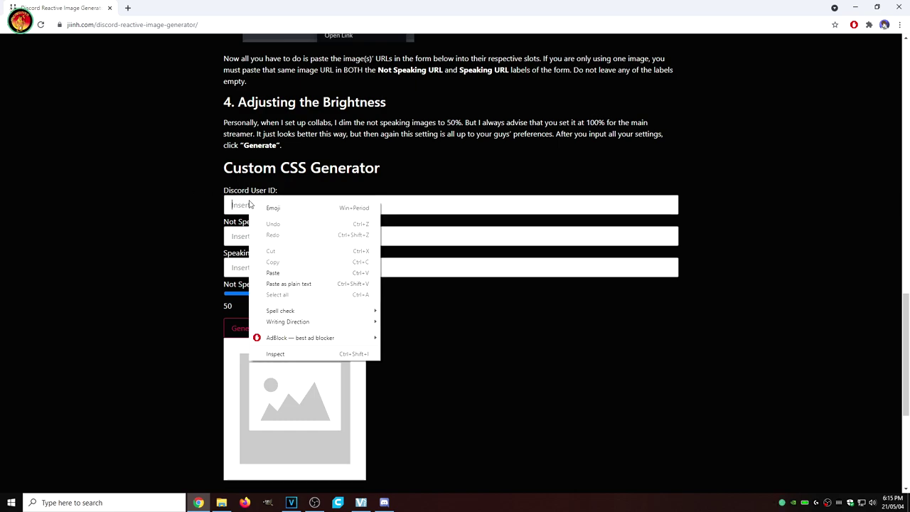
pyautogui.click(273, 273)
pyautogui.click(224, 332)
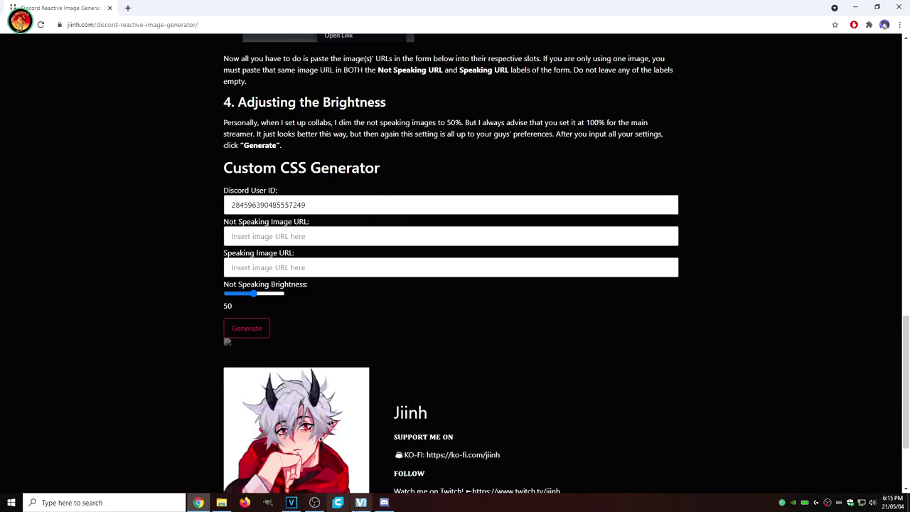
# Step: Copy the first chibi_4.png sticker link and paste it as the Not Speaking Image URL
pyautogui.click(384, 502)
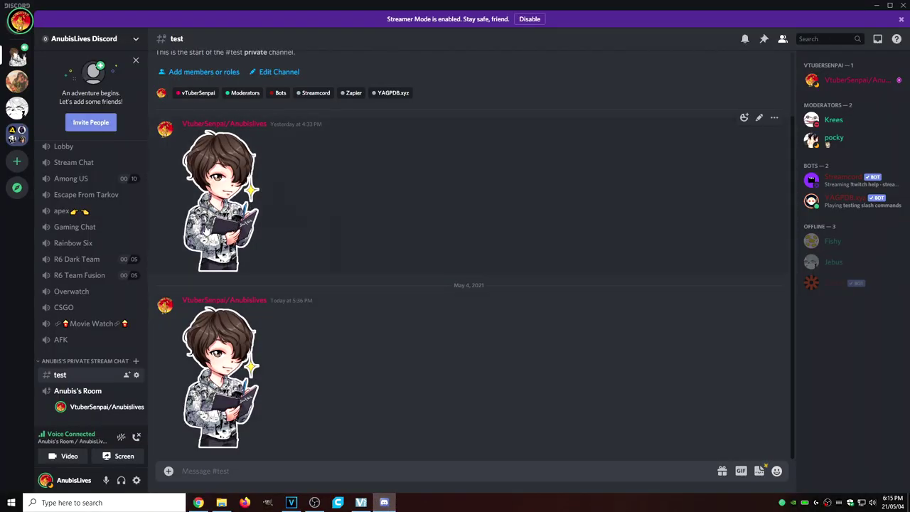
pyautogui.rightClick(218, 162)
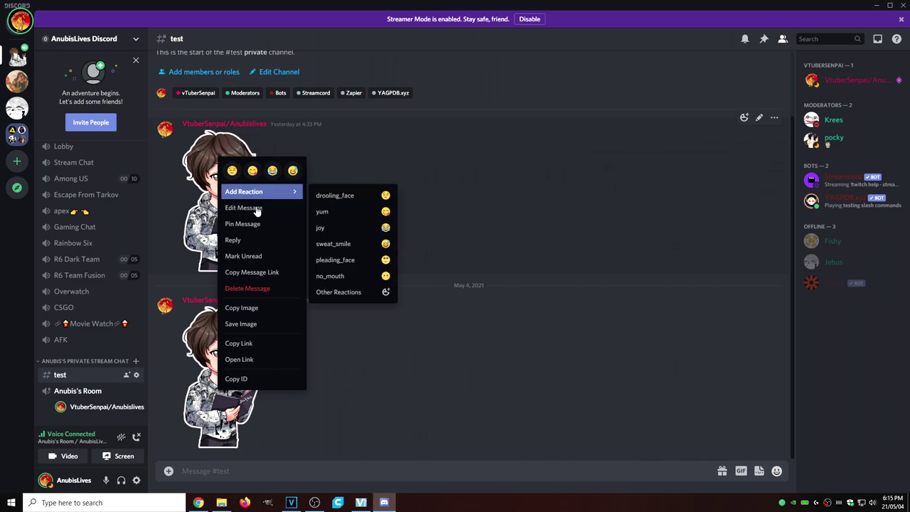
pyautogui.click(246, 346)
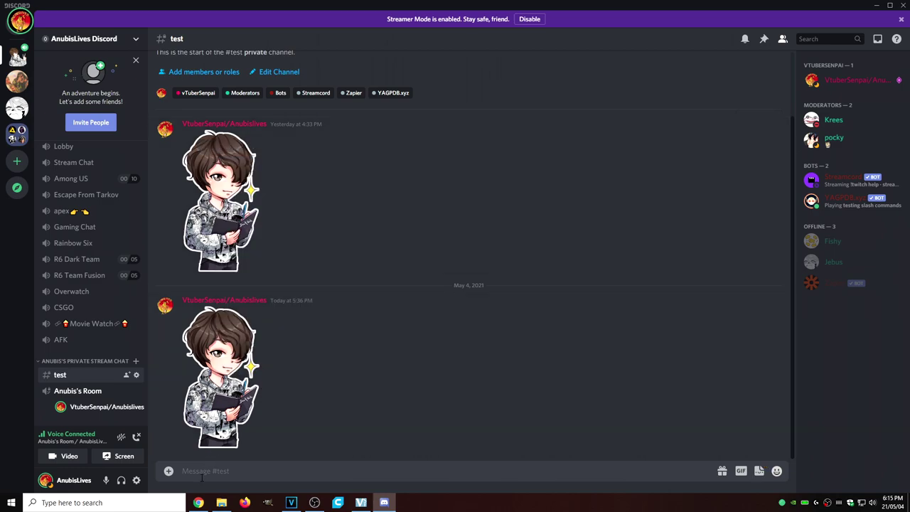
pyautogui.click(198, 502)
pyautogui.click(265, 235)
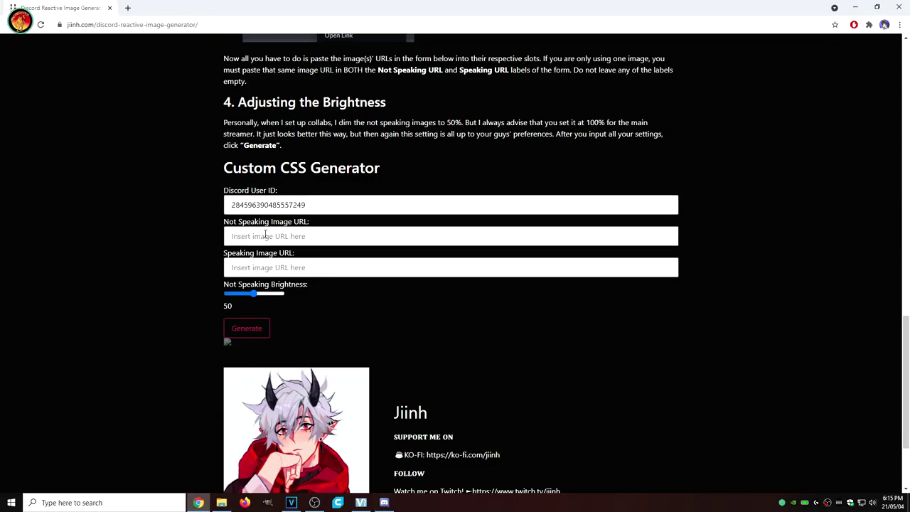
pyautogui.rightClick(252, 238)
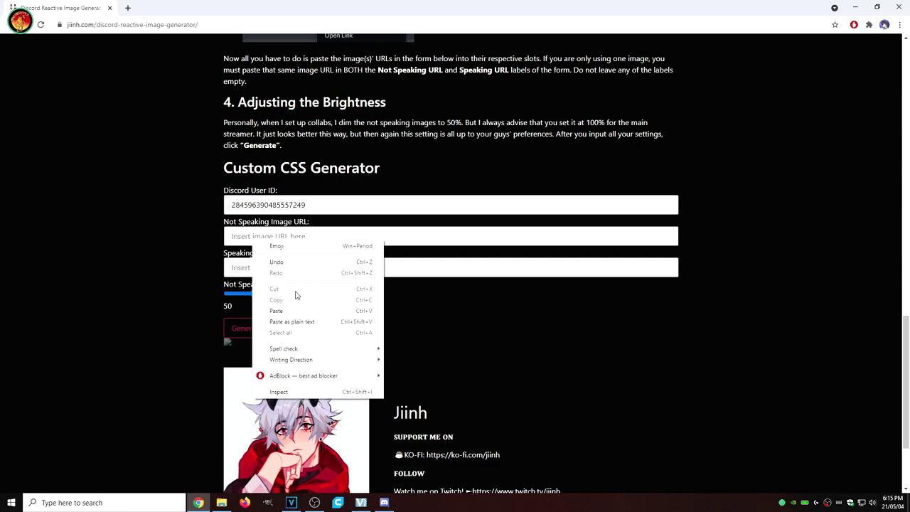
pyautogui.click(295, 309)
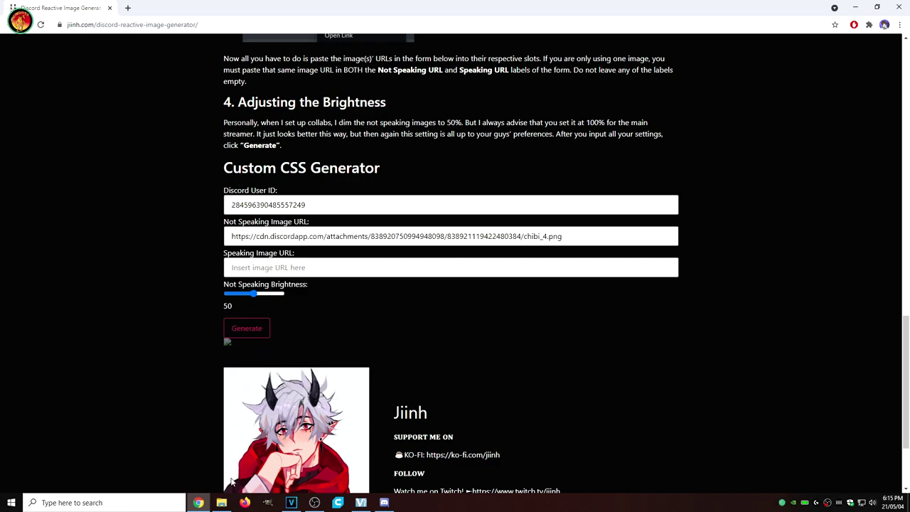
# Step: Copy the second sticker link and paste it as the Speaking Image URL
pyautogui.click(384, 503)
pyautogui.rightClick(219, 355)
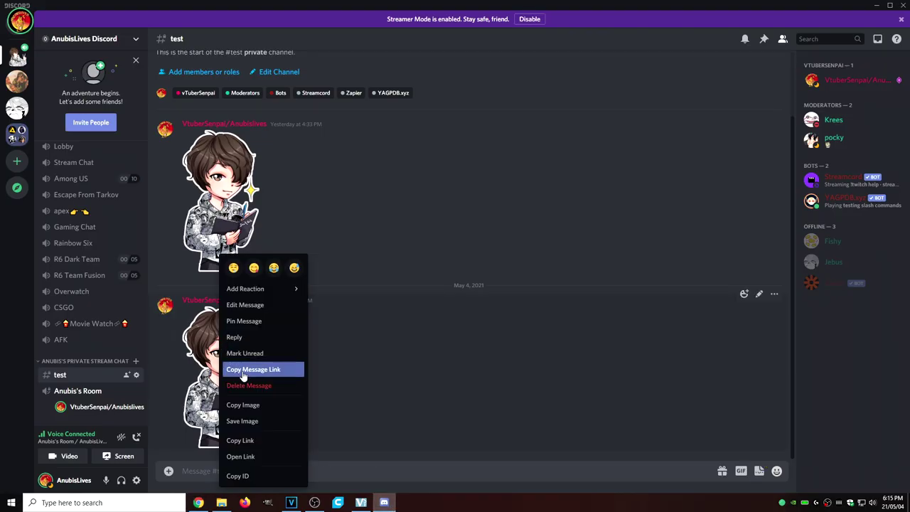
pyautogui.click(253, 441)
pyautogui.click(199, 503)
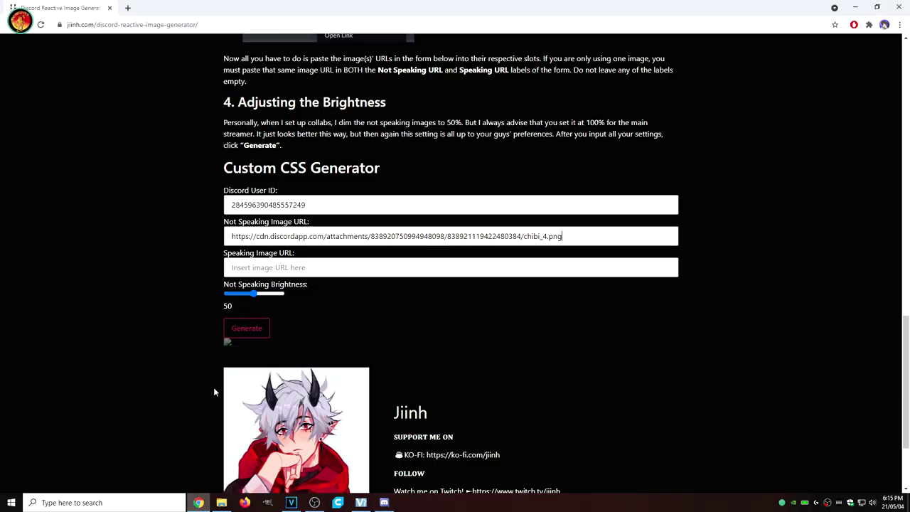
pyautogui.rightClick(259, 268)
pyautogui.click(284, 344)
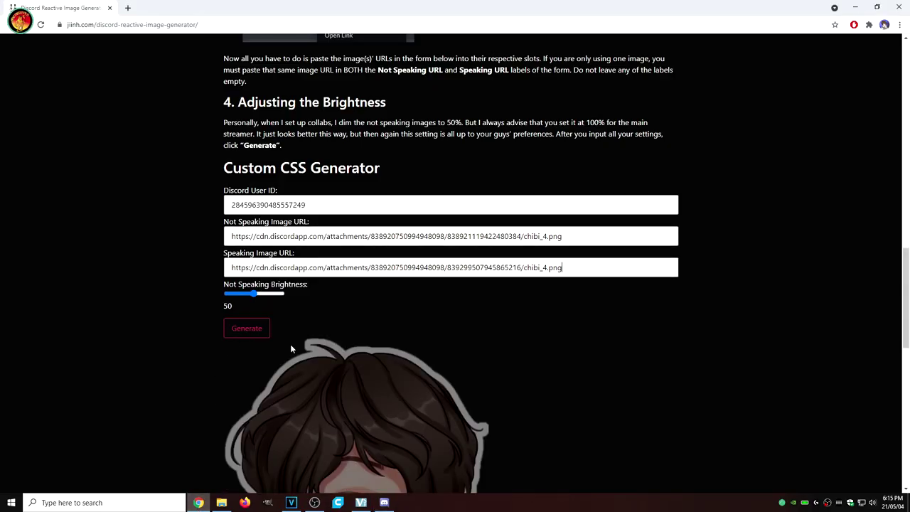
# Step: Generate the custom CSS with 50% brightness and copy the whole output
pyautogui.scroll(-3, 144, 314)
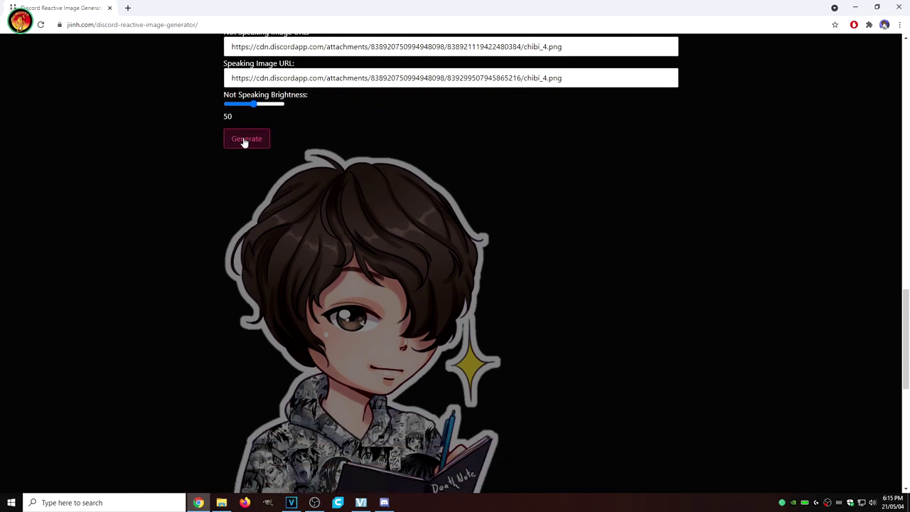
pyautogui.click(245, 140)
pyautogui.scroll(-7, 189, 249)
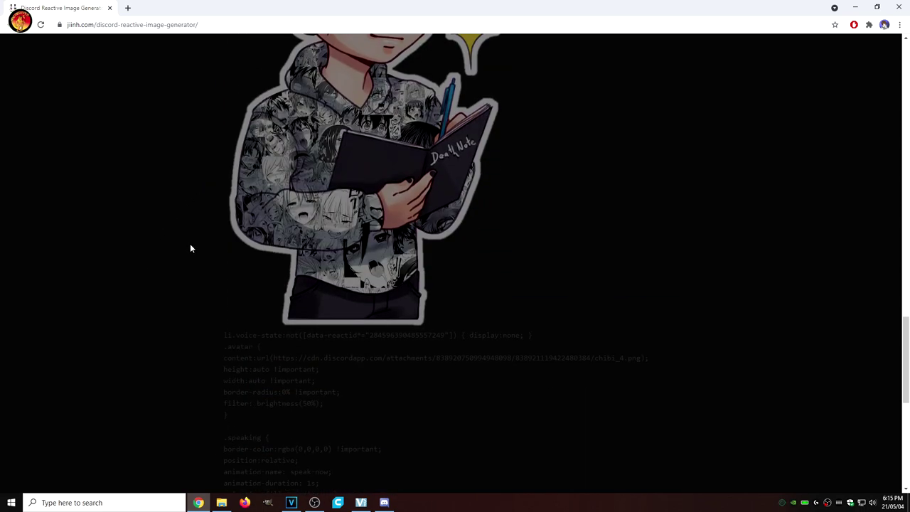
pyautogui.moveTo(223, 98); pyautogui.dragTo(561, 421)
pyautogui.rightClick(280, 244)
pyautogui.click(292, 248)
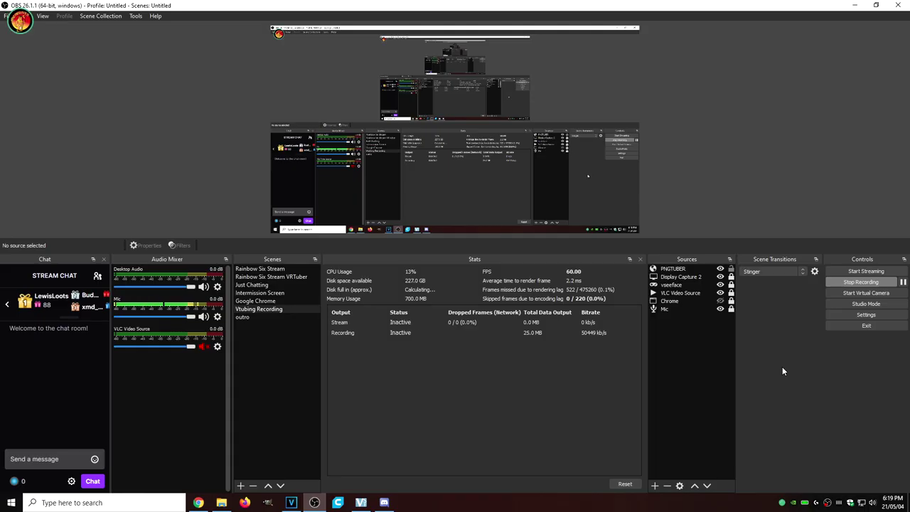
# Step: Replace the PNGTUBER source's Custom CSS with the generated code
pyautogui.rightClick(671, 270)
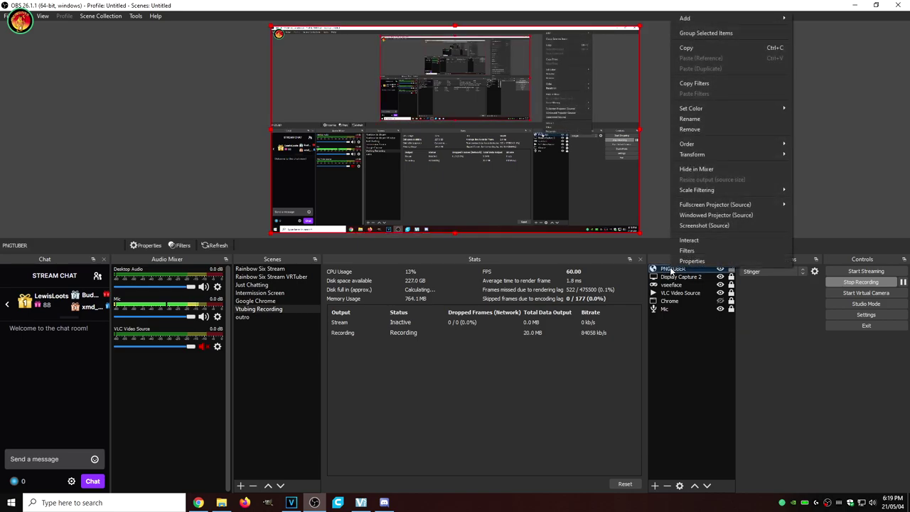
pyautogui.click(683, 261)
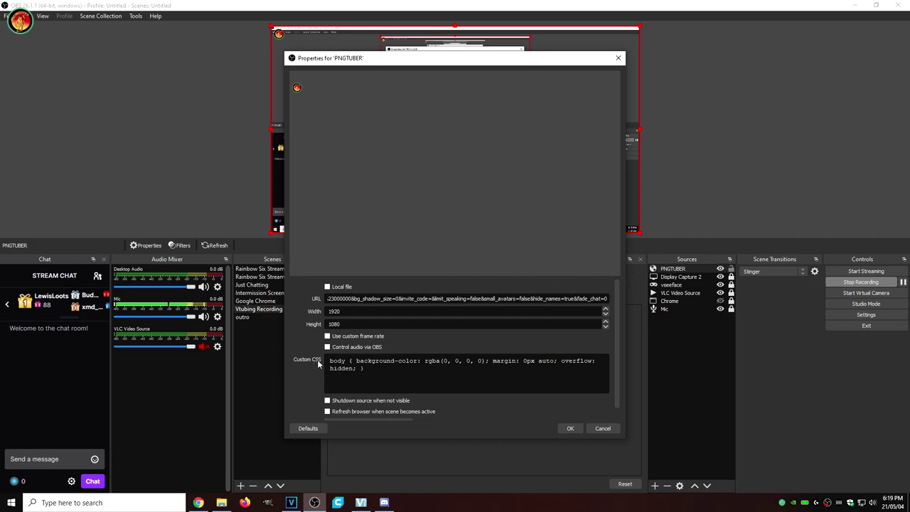
pyautogui.moveTo(370, 371); pyautogui.dragTo(308, 352)
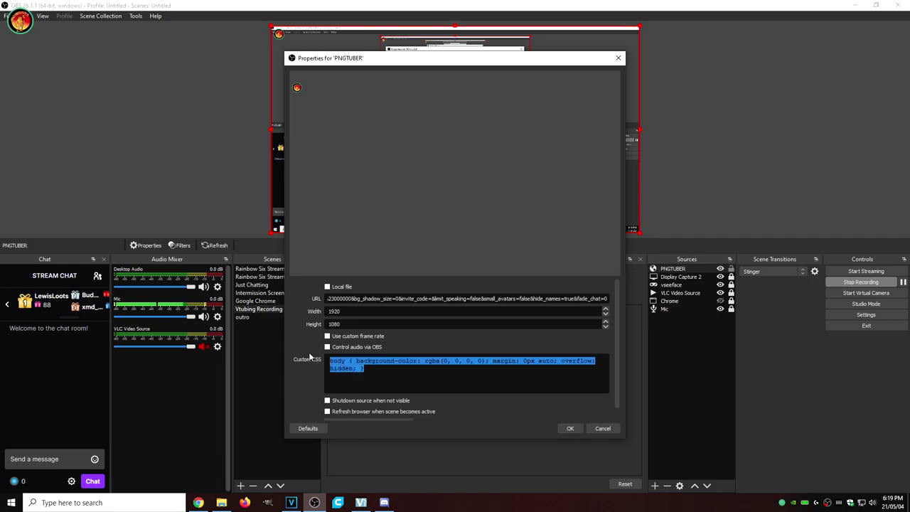
pyautogui.hotkey('ctrl', 'v')
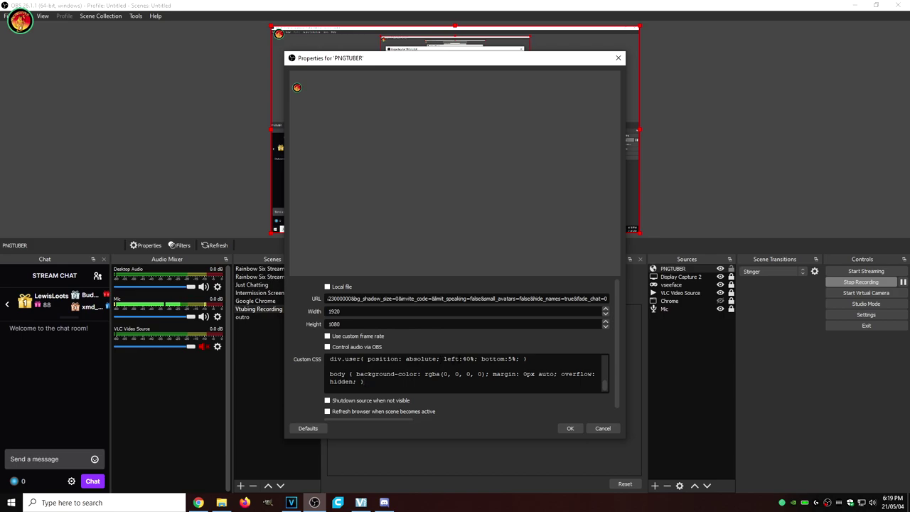
pyautogui.click(570, 428)
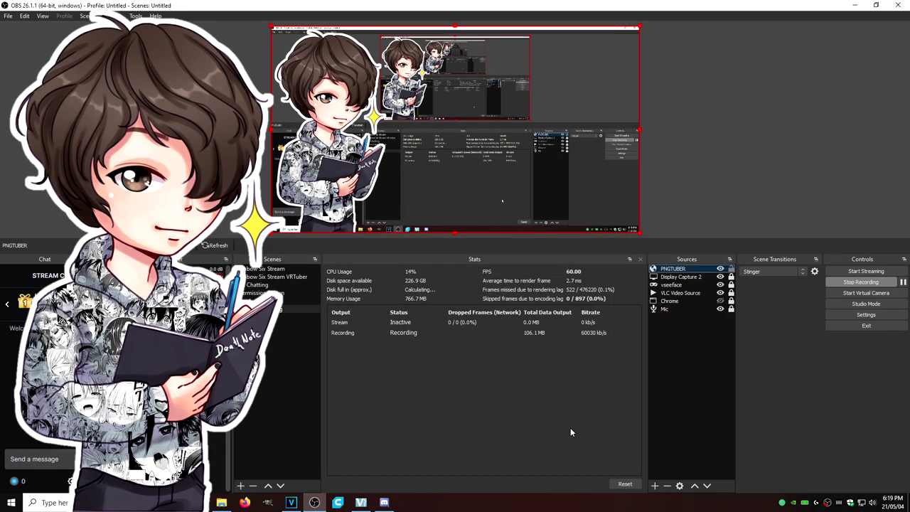
# Step: Shrink the chibi avatar into the canvas's bottom-left corner
pyautogui.moveTo(642, 33); pyautogui.dragTo(425, 149)
pyautogui.moveTo(372, 183)
pyautogui.mouseDown()
pyautogui.moveTo(516, 189)
pyautogui.moveTo(369, 187)
pyautogui.mouseUp()
pyautogui.click(812, 155)
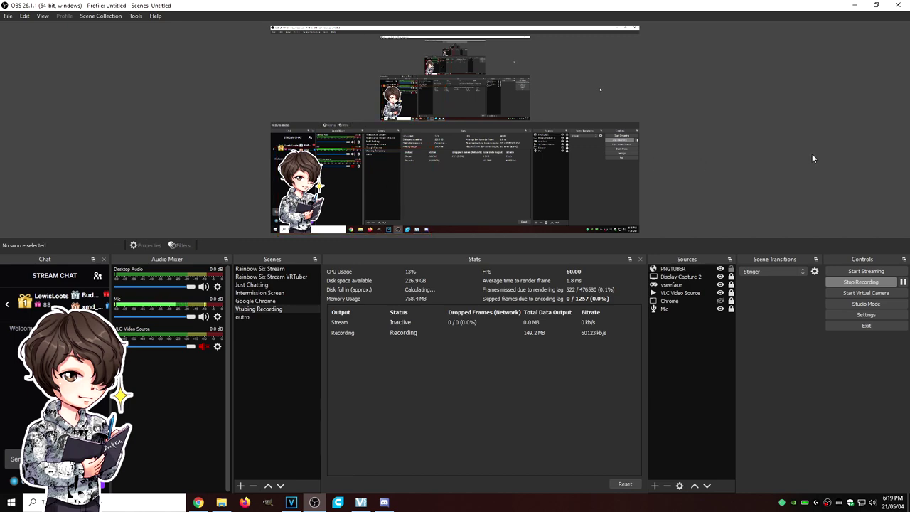